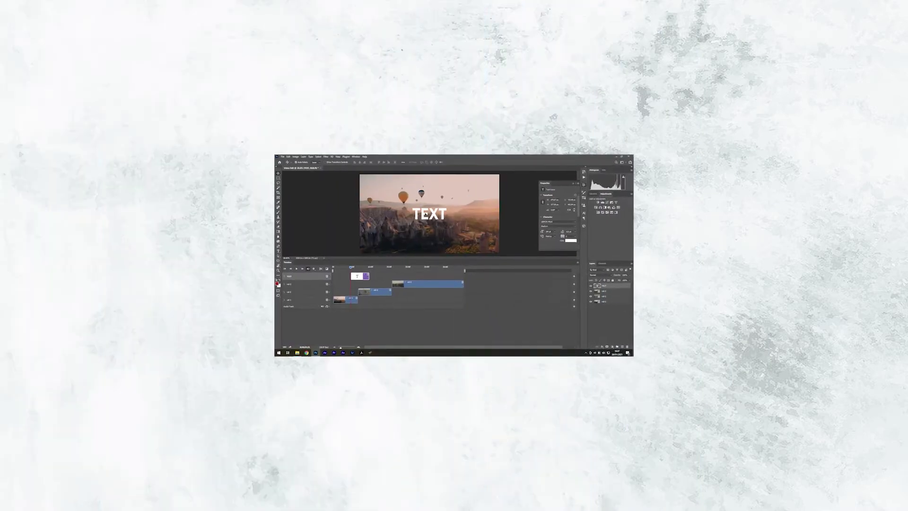
Step: Expand the finished project's TEXT track to preview its animated properties
{"action": "left_click", "coordinate": [285, 276]}
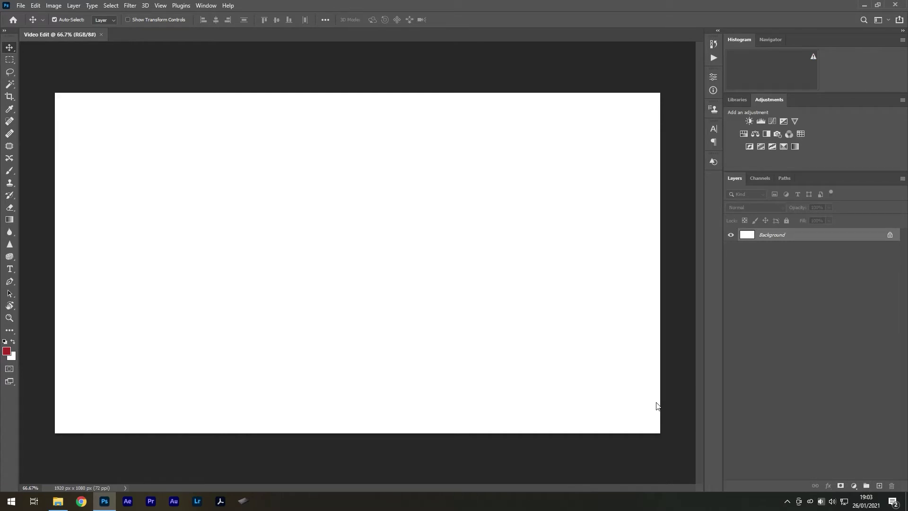
Step: Switch to the Motion workspace and create a video timeline for the blank document
{"action": "left_click", "coordinate": [872, 29]}
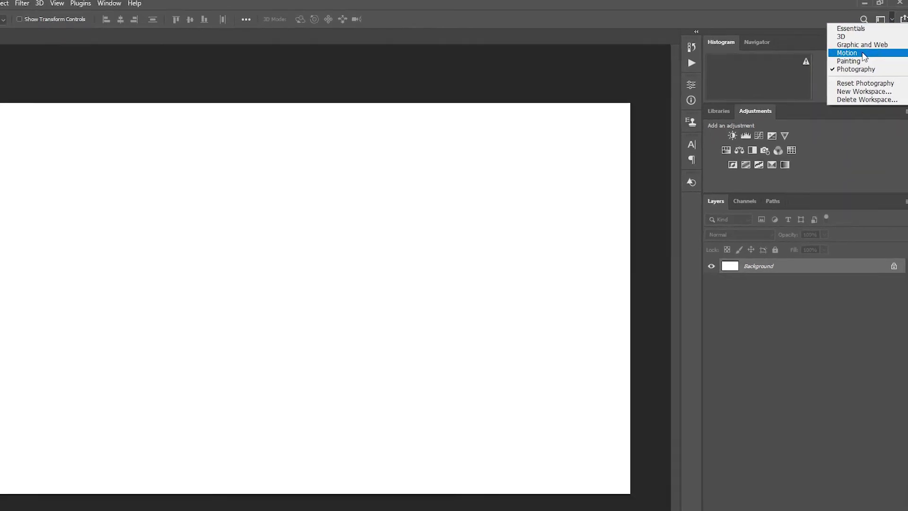
{"action": "left_click", "coordinate": [855, 61]}
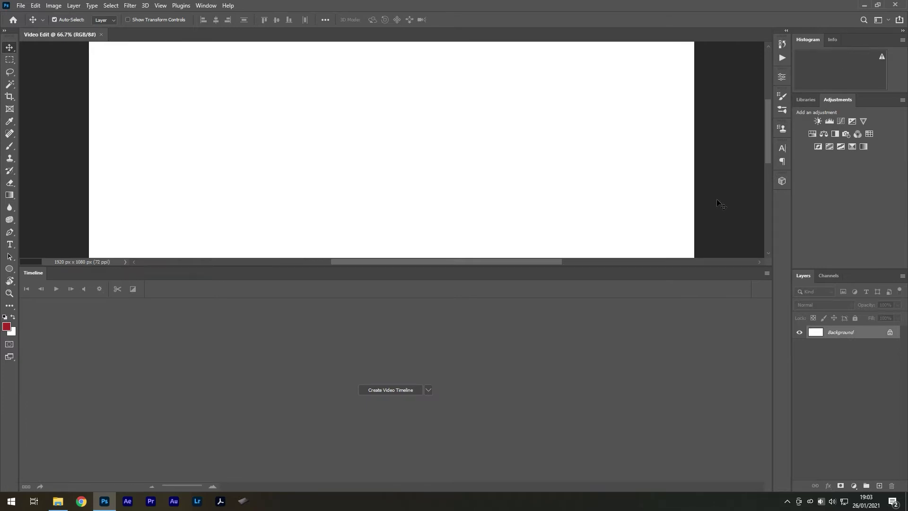
{"action": "left_click", "coordinate": [428, 390]}
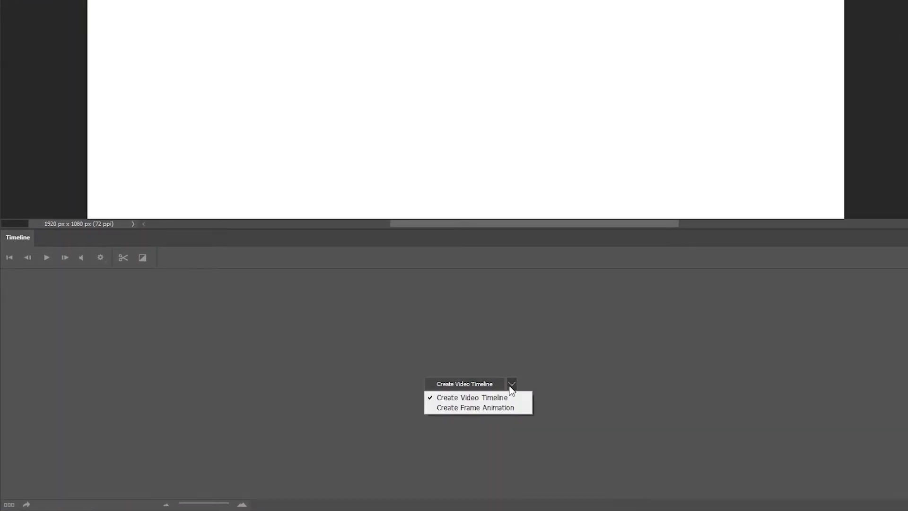
{"action": "left_click", "coordinate": [518, 396]}
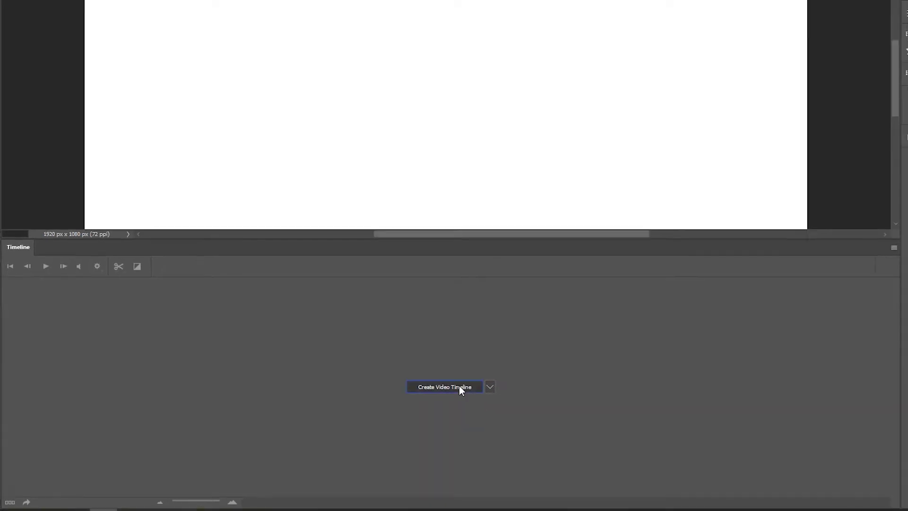
{"action": "left_click", "coordinate": [459, 386]}
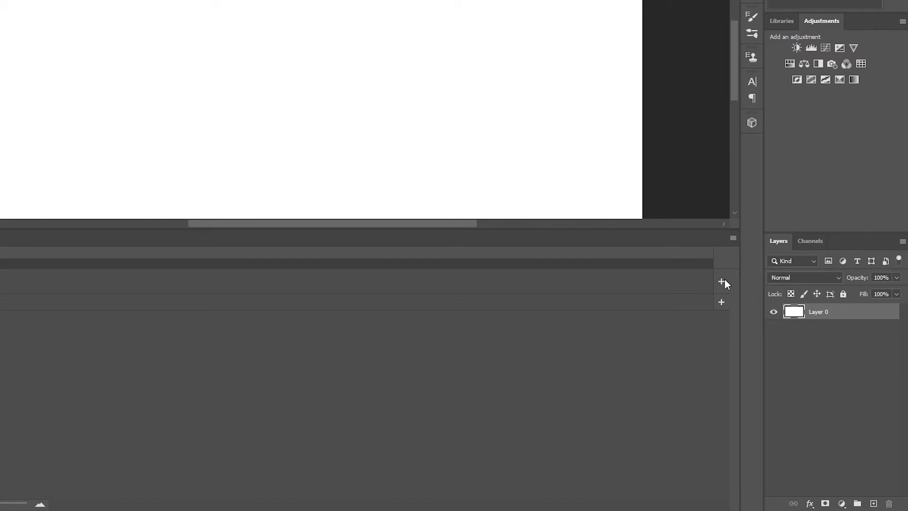
Step: Import vid-1.mp4, vid-2.mp4 and vid-3.mp4 into the timeline, then select Video Group 1
{"action": "left_click", "coordinate": [723, 283]}
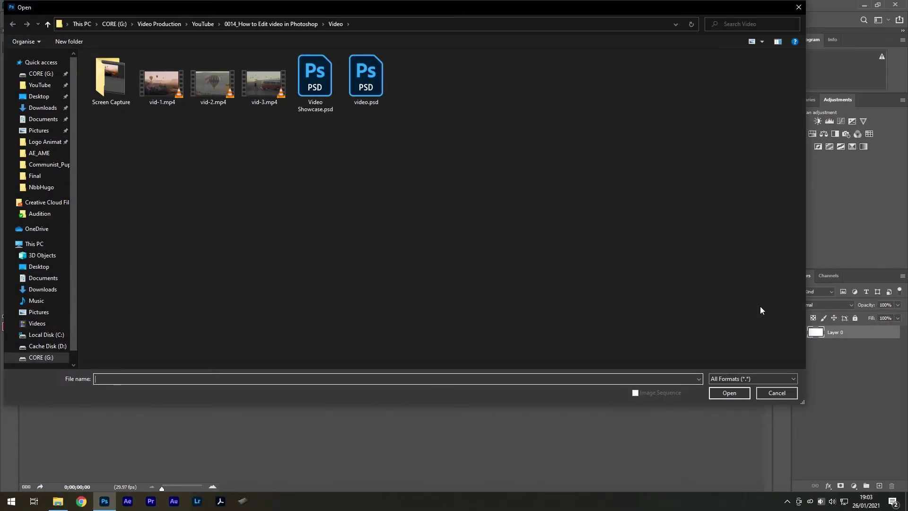
{"action": "left_click_drag", "start_coordinate": [177, 108], "coordinate": [265, 75]}
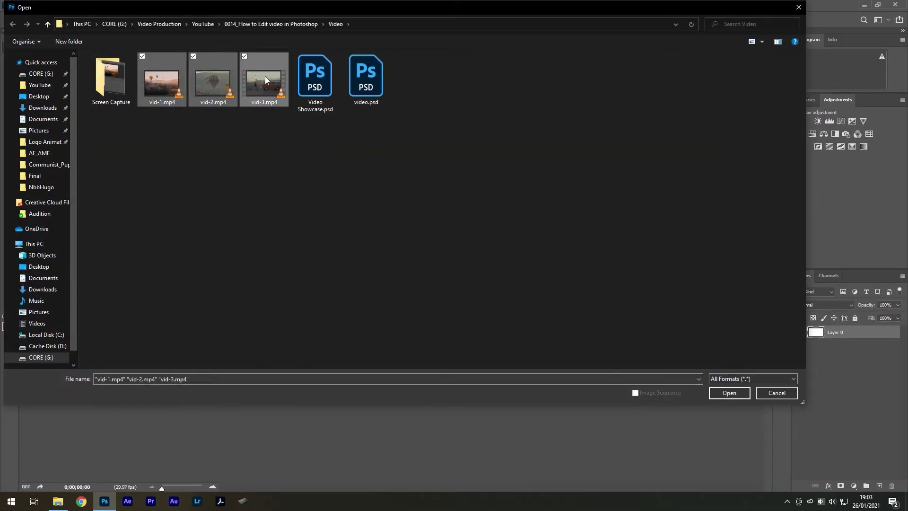
{"action": "left_click", "coordinate": [726, 395]}
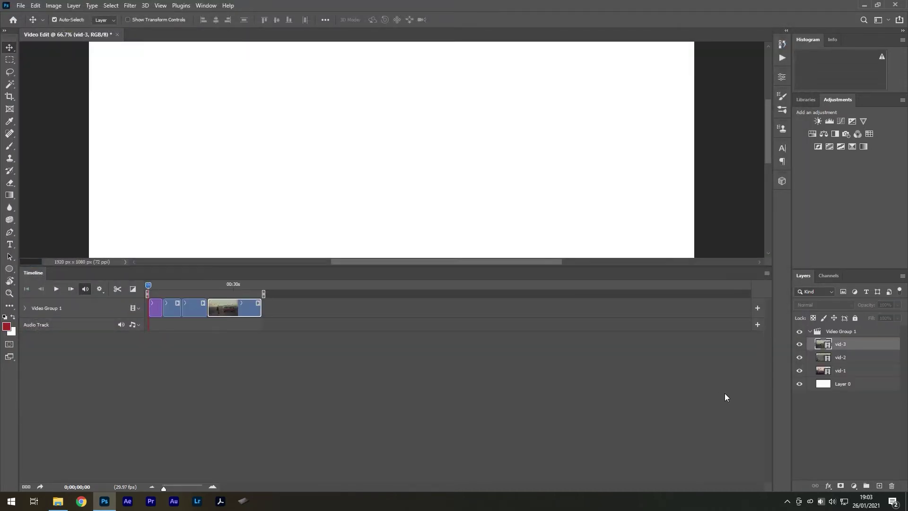
{"action": "left_click", "coordinate": [849, 333]}
Step: Move vid-1, vid-2 and vid-3 out of Video Group 1 onto their own layers
{"action": "left_click", "coordinate": [848, 345]}
{"action": "left_click", "coordinate": [846, 358]}
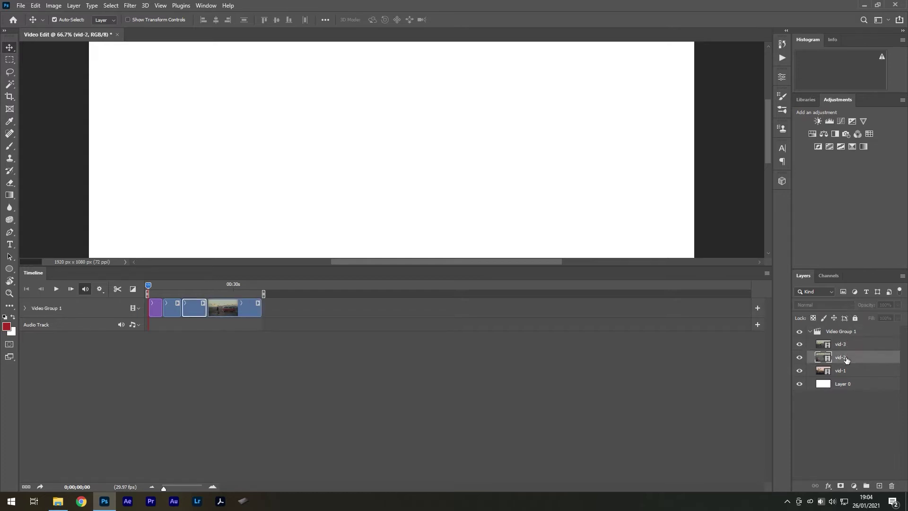
{"action": "left_click", "coordinate": [845, 371]}
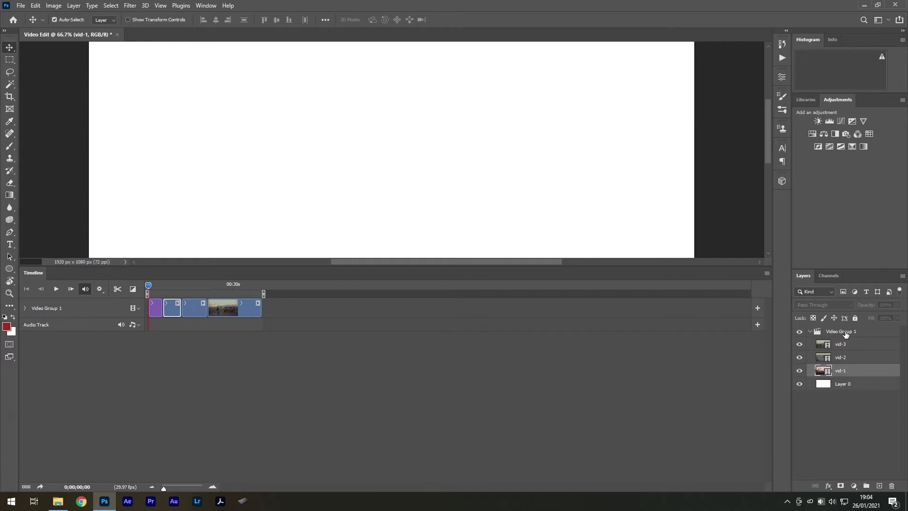
{"action": "left_click", "coordinate": [846, 333]}
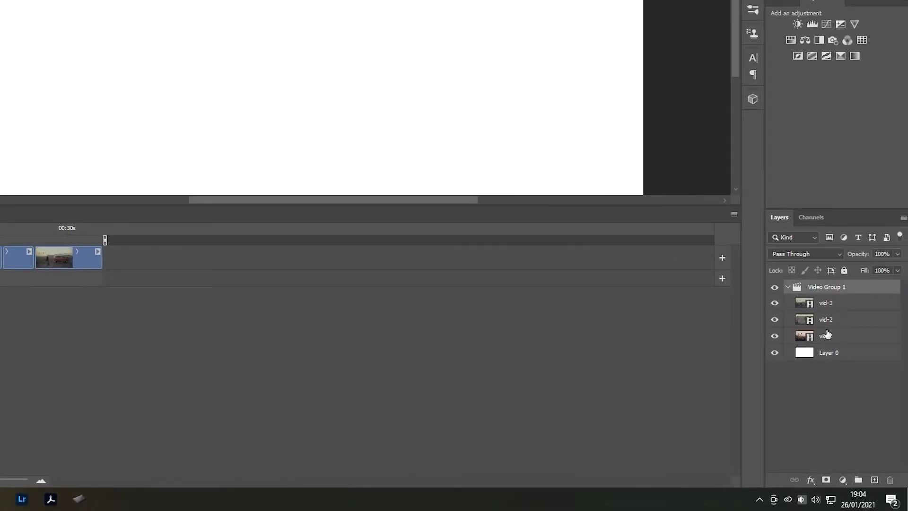
{"action": "left_click_drag", "start_coordinate": [827, 335], "coordinate": [828, 286]}
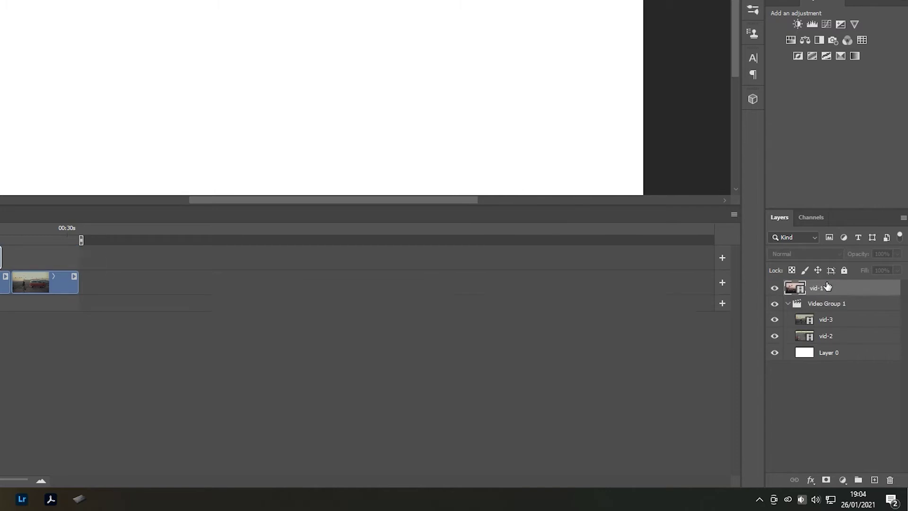
{"action": "left_click_drag", "start_coordinate": [827, 341], "coordinate": [829, 287]}
{"action": "left_click_drag", "start_coordinate": [827, 337], "coordinate": [837, 288]}
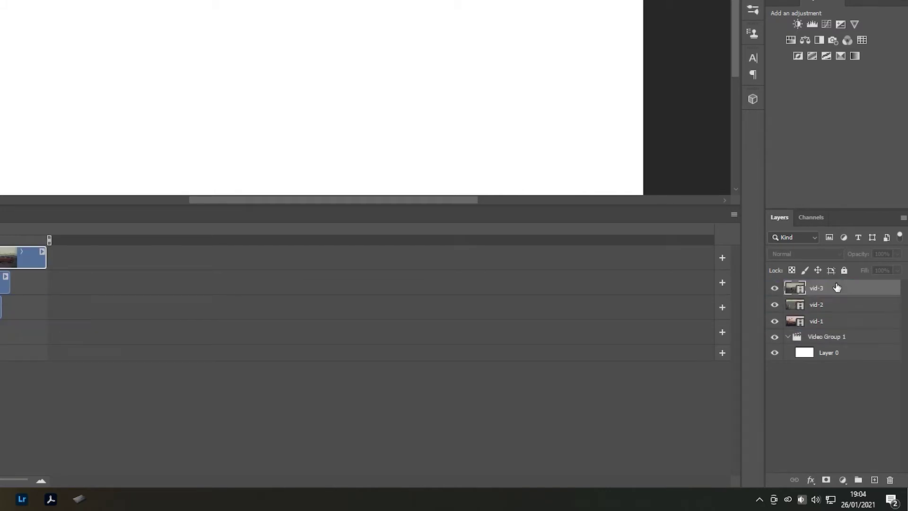
Step: Delete Video Group 1 with its white layer and reposition vid-1 along the timeline
{"action": "left_click", "coordinate": [827, 340]}
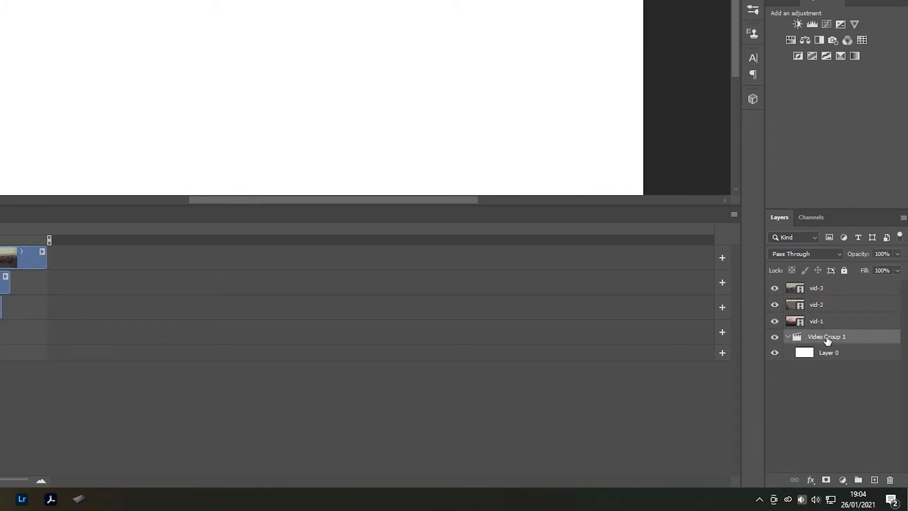
{"action": "key", "text": "Delete"}
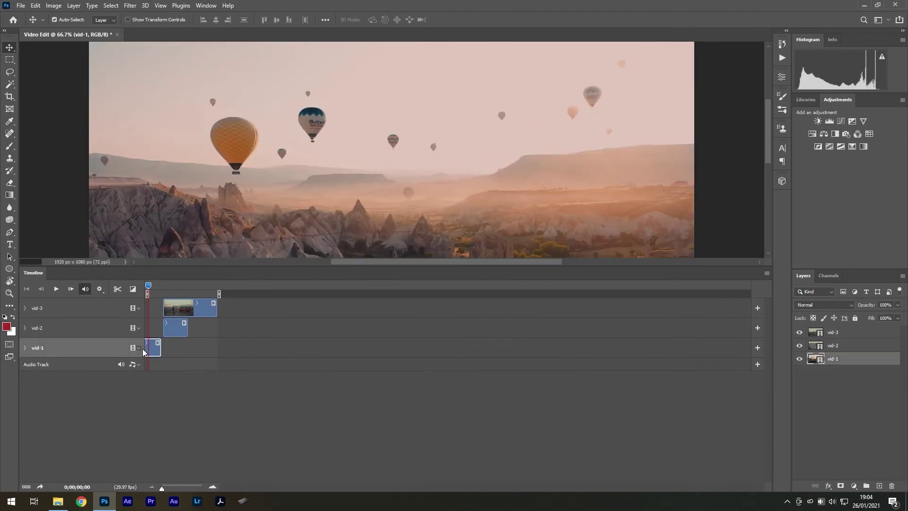
{"action": "left_click_drag", "start_coordinate": [144, 352], "coordinate": [220, 308]}
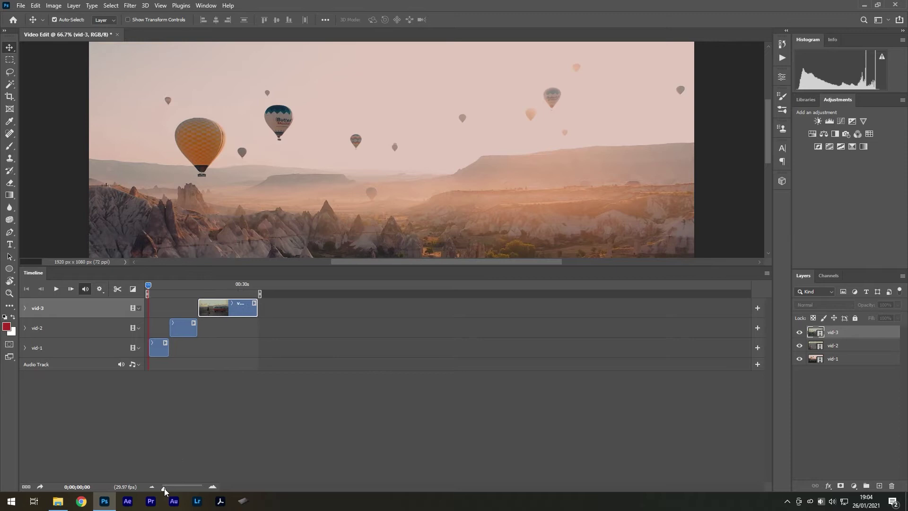
{"action": "left_click_drag", "start_coordinate": [163, 488], "coordinate": [168, 488]}
{"action": "left_click", "coordinate": [237, 416]}
{"action": "key", "text": "space"}
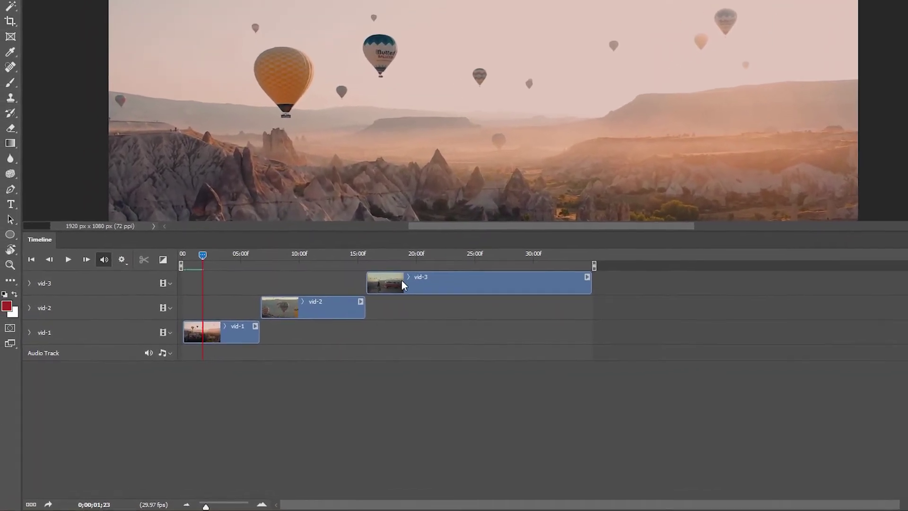
{"action": "left_click_drag", "start_coordinate": [403, 284], "coordinate": [403, 305]}
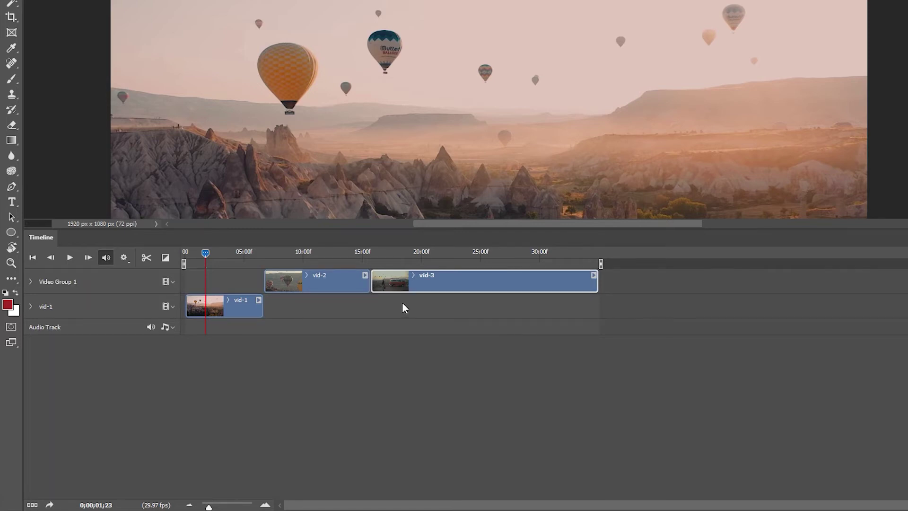
{"action": "key", "text": "ctrl+z"}
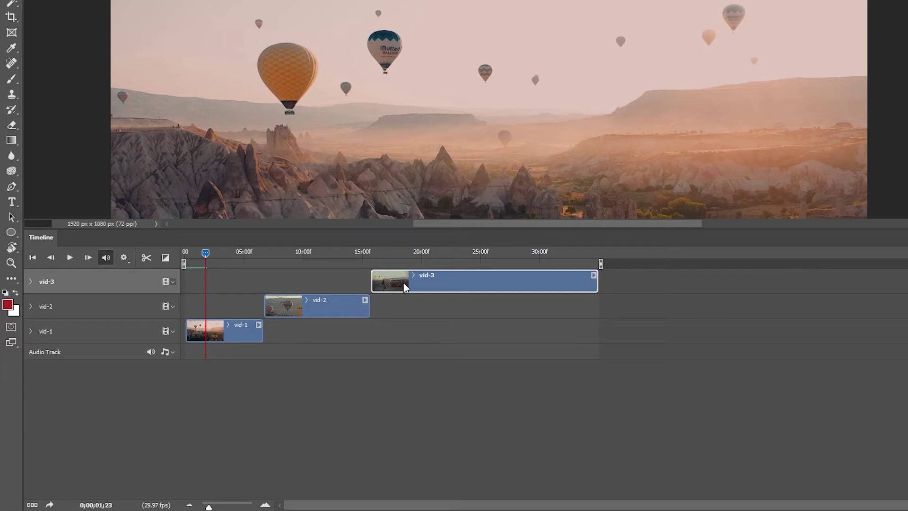
{"action": "mouse_move", "coordinate": [404, 282]}
{"action": "left_mouse_down"}
{"action": "mouse_move", "coordinate": [412, 318]}
{"action": "mouse_move", "coordinate": [416, 272]}
{"action": "left_mouse_up"}
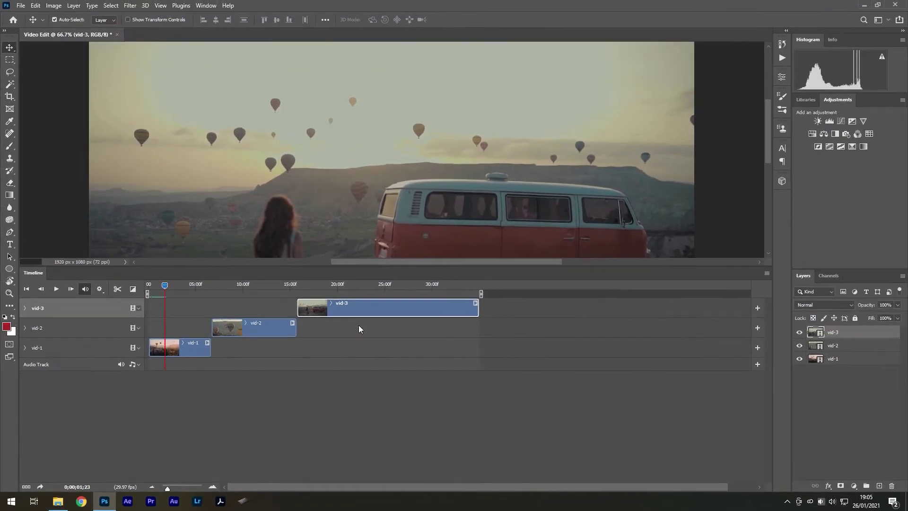
Step: Preview the clip sequence from the start with the full frame fitted to the window
{"action": "left_click", "coordinate": [147, 285]}
{"action": "key", "text": "ctrl+0"}
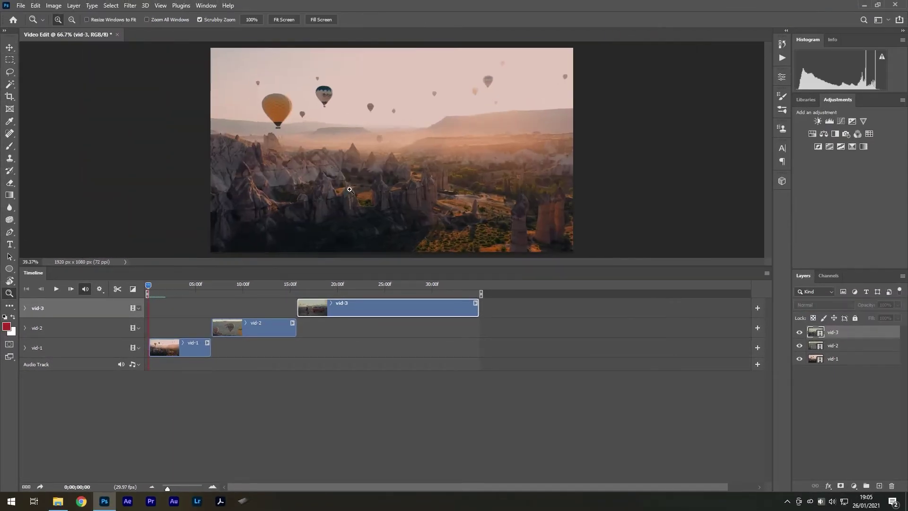
{"action": "key", "text": "space"}
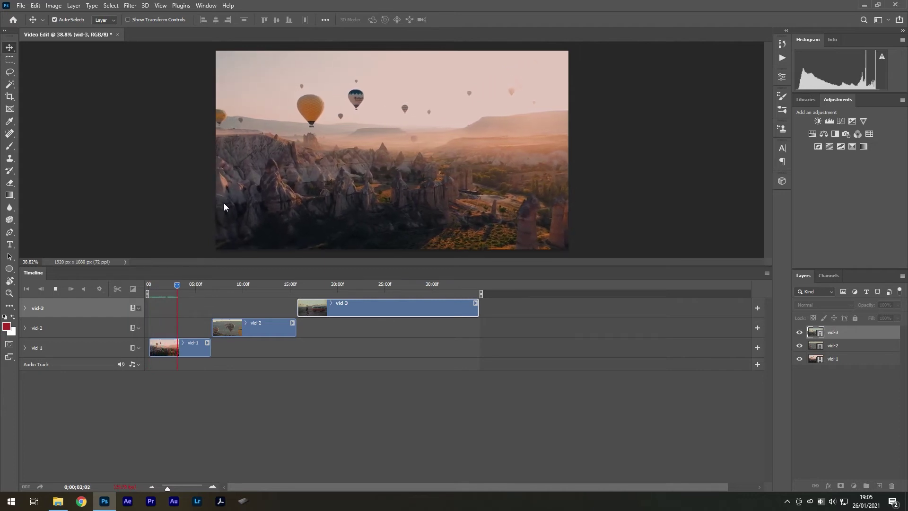
{"action": "key", "text": "space"}
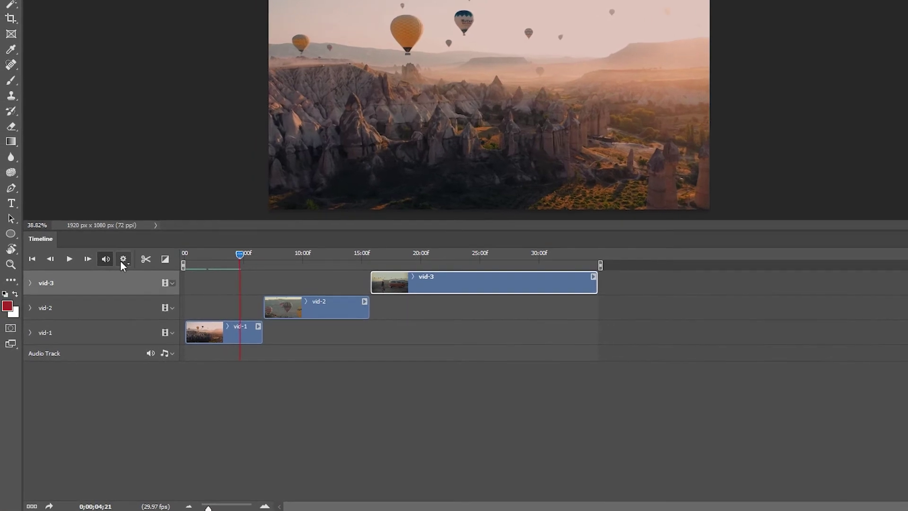
Step: Set the timeline's playback resolution to 50%
{"action": "left_click", "coordinate": [122, 260]}
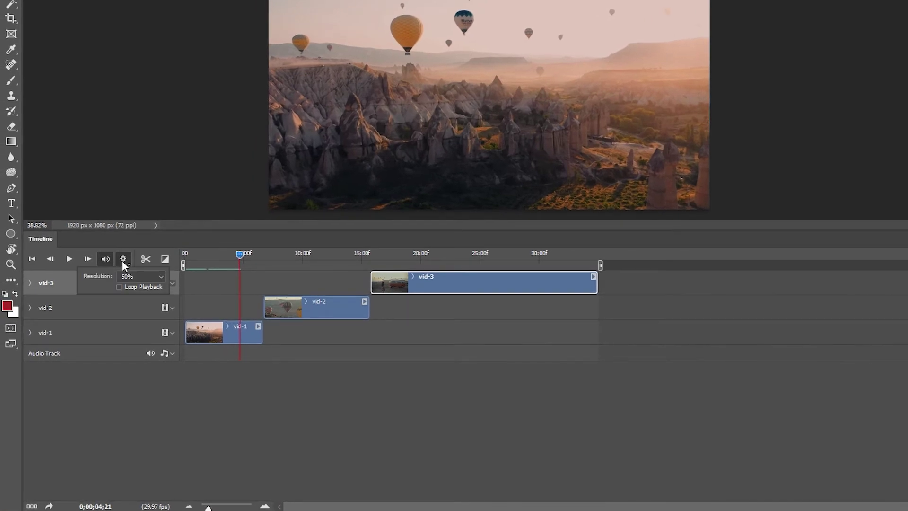
{"action": "left_click", "coordinate": [137, 276]}
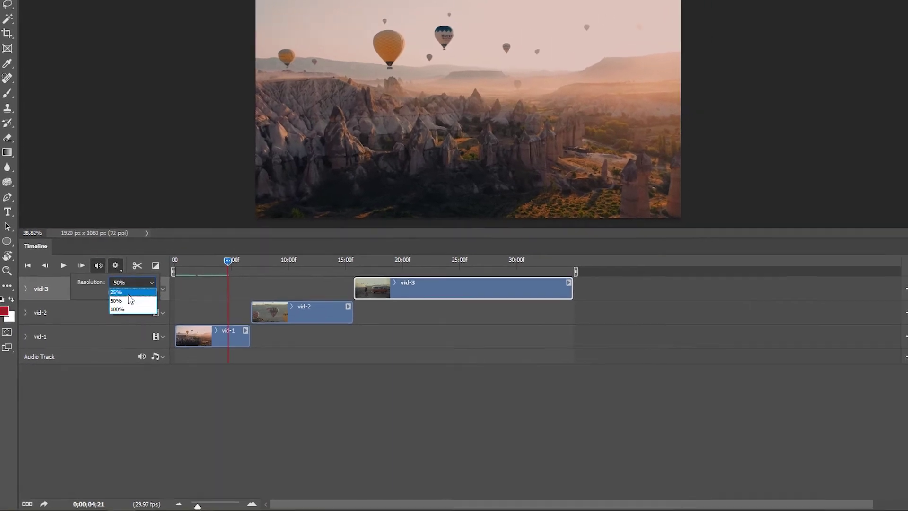
{"action": "left_click", "coordinate": [129, 300]}
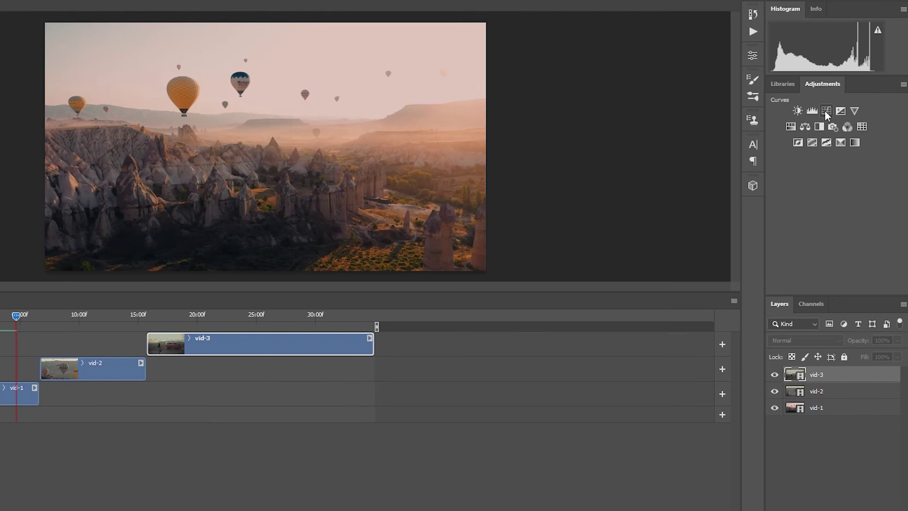
Step: Add a Curves layer raised to brighten the footage, trimming its clip to end with vid-1
{"action": "left_click", "coordinate": [826, 110]}
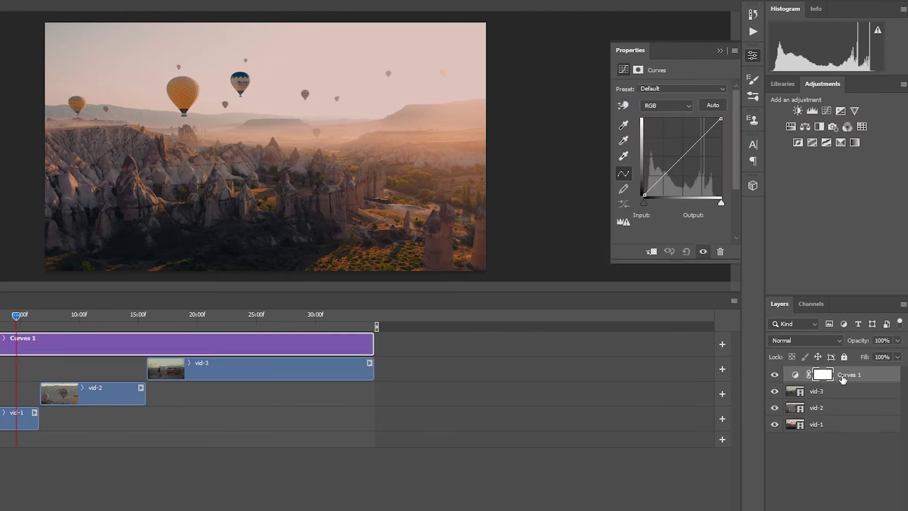
{"action": "mouse_move", "coordinate": [684, 155]}
{"action": "left_mouse_down"}
{"action": "mouse_move", "coordinate": [684, 166]}
{"action": "mouse_move", "coordinate": [682, 146]}
{"action": "left_mouse_up"}
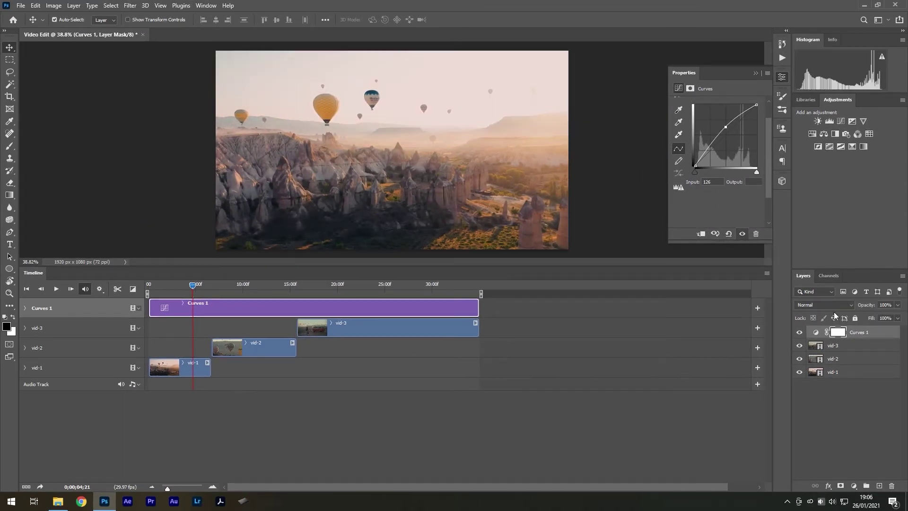
{"action": "left_click", "coordinate": [833, 346]}
{"action": "left_click", "coordinate": [840, 360]}
{"action": "left_click", "coordinate": [842, 373]}
{"action": "left_click", "coordinate": [464, 311]}
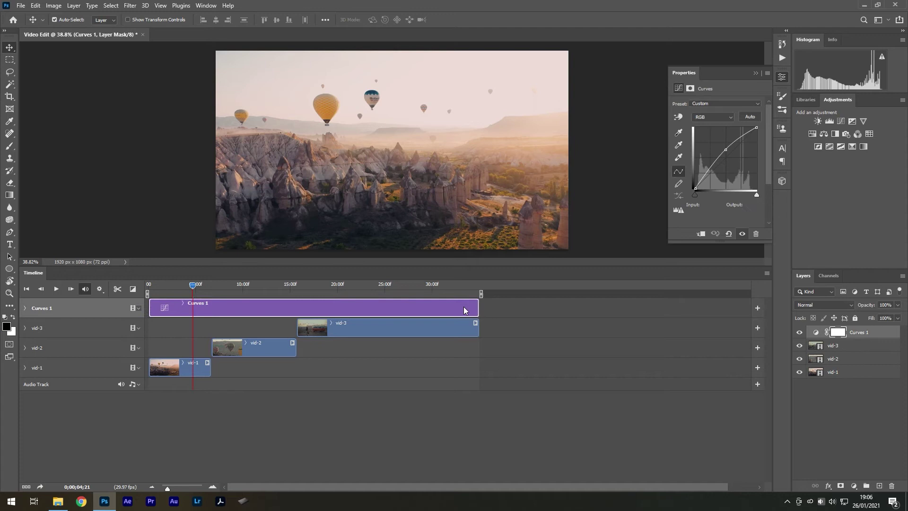
{"action": "left_click_drag", "start_coordinate": [478, 306], "coordinate": [210, 308]}
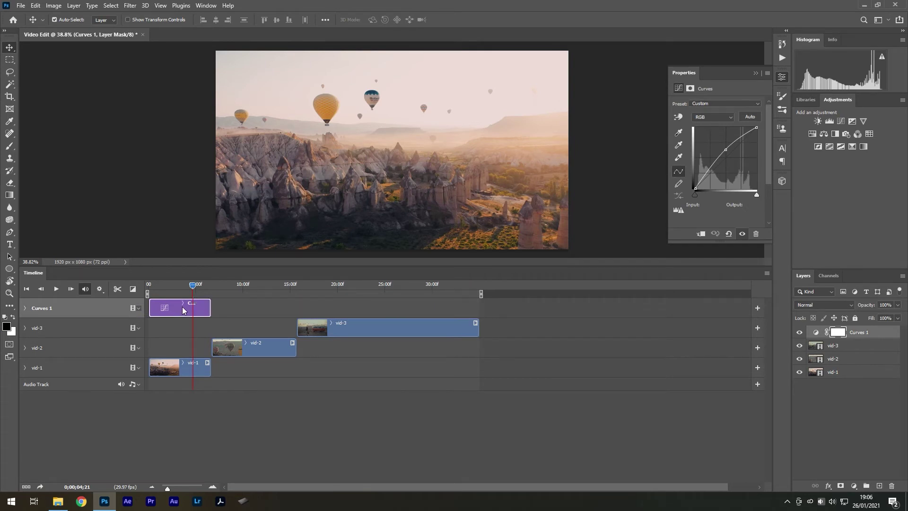
Step: Delete Curves 1 and add a 'TEXT' type layer on the canvas
{"action": "key", "text": "Delete"}
{"action": "key", "text": "t"}
{"action": "left_click", "coordinate": [384, 163]}
{"action": "key", "text": "Caps_Lock"}
{"action": "type", "text": "TE"}
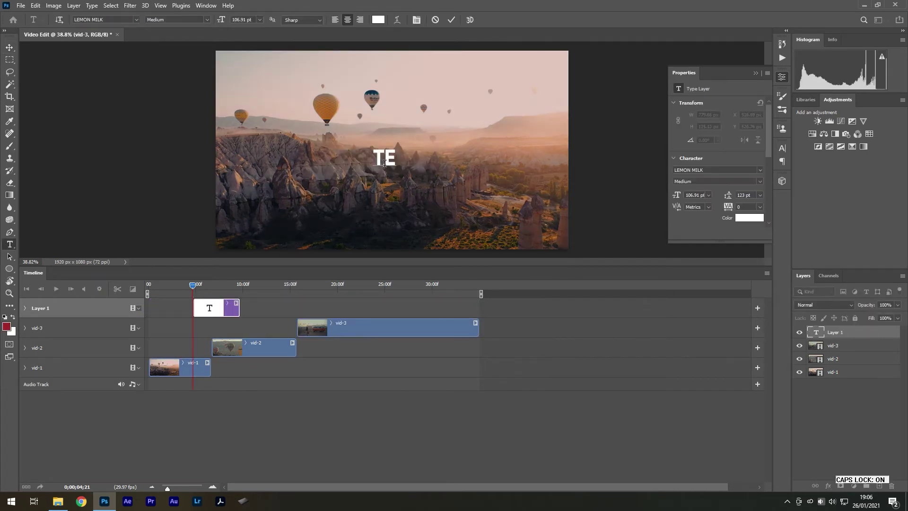
{"action": "type", "text": "XT"}
{"action": "key", "text": "ctrl+Return"}
{"action": "key", "text": "v"}
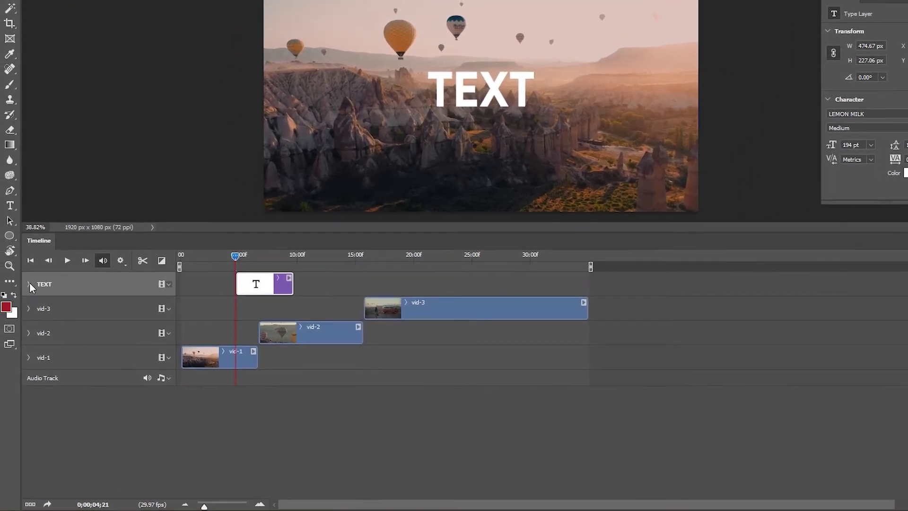
Step: Keyframe the TEXT title's transform so it slides in from off the frame's left edge
{"action": "left_click", "coordinate": [25, 308]}
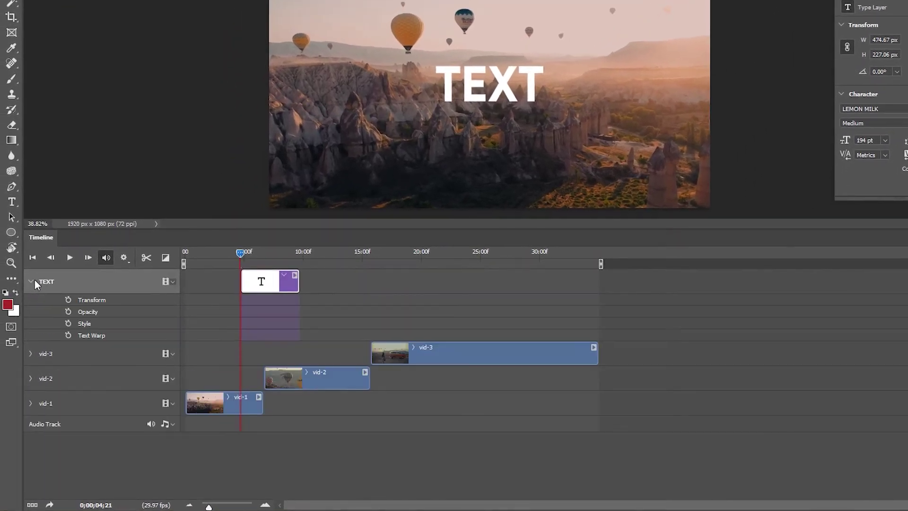
{"action": "left_click", "coordinate": [68, 301]}
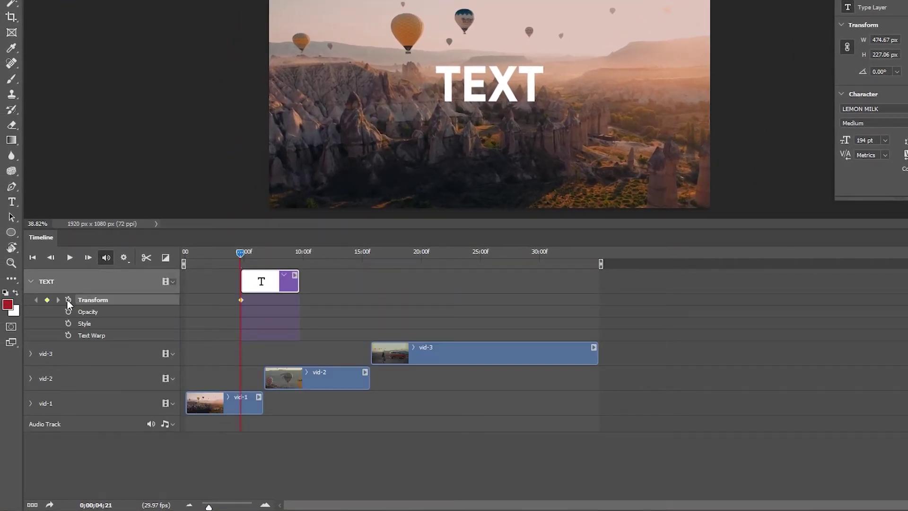
{"action": "left_click_drag", "start_coordinate": [243, 281], "coordinate": [190, 279]}
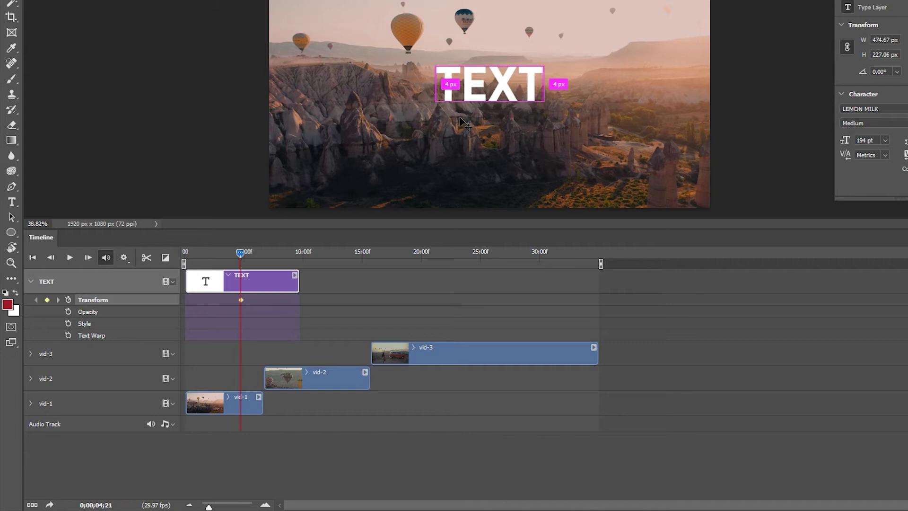
{"action": "left_click_drag", "start_coordinate": [240, 252], "coordinate": [188, 265]}
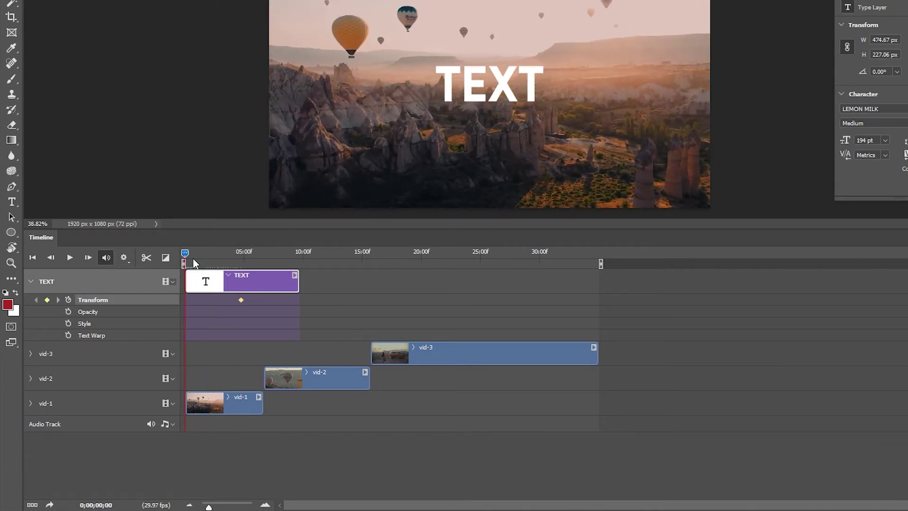
{"action": "left_click", "coordinate": [508, 106]}
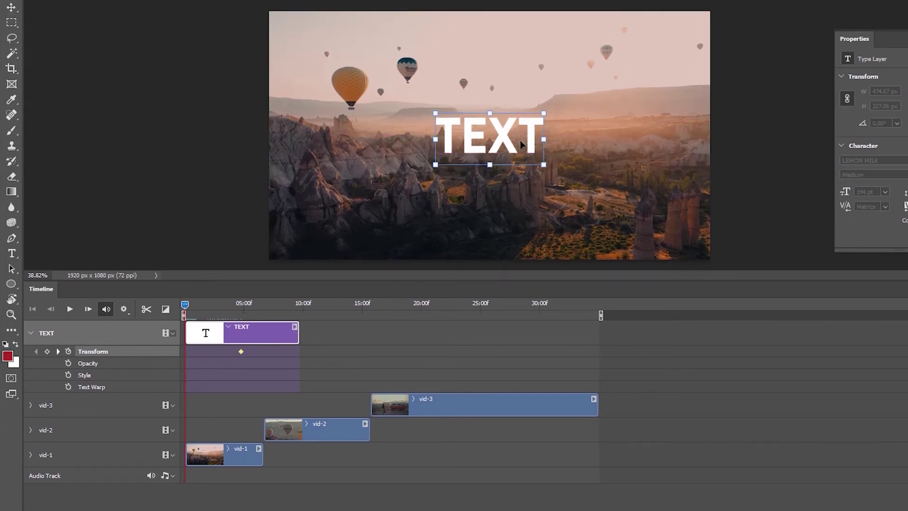
{"action": "left_click_drag", "start_coordinate": [520, 144], "coordinate": [227, 149]}
{"action": "key", "text": "Return"}
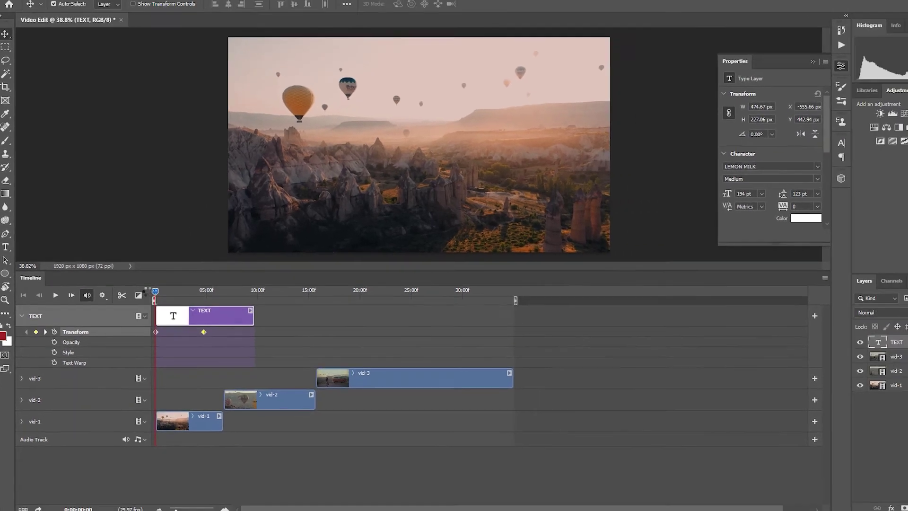
{"action": "key", "text": "space"}
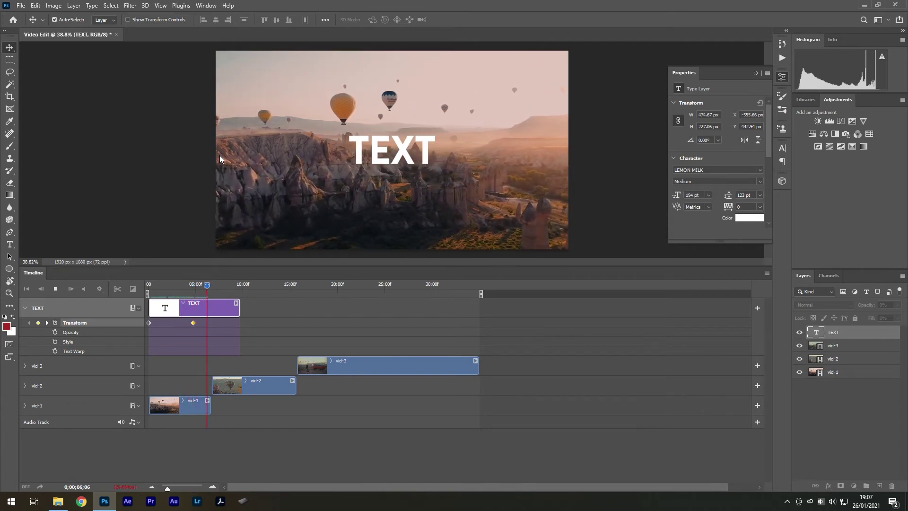
Step: Stop playback, pick the Spot Healing Brush, and zoom in on vid-1's large yellow balloon
{"action": "key", "text": "space"}
{"action": "key", "text": "Delete"}
{"action": "key", "text": "j"}
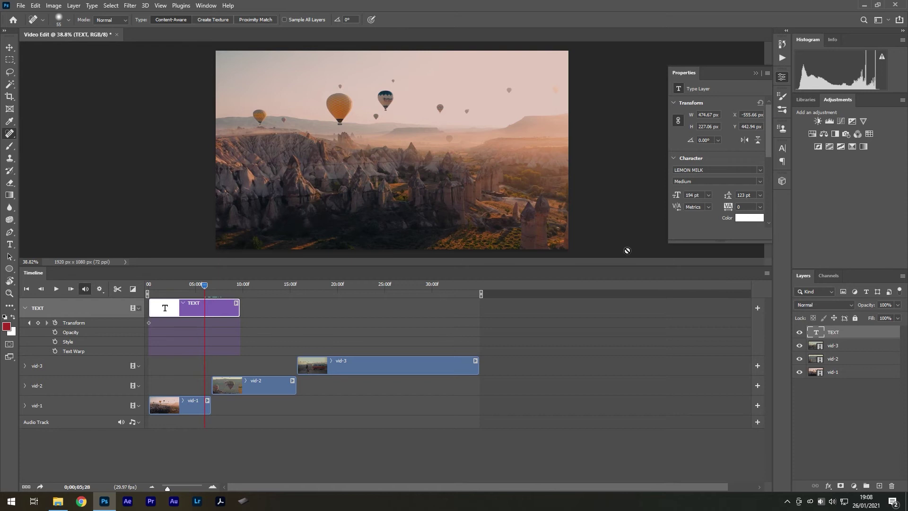
{"action": "left_click", "coordinate": [845, 374]}
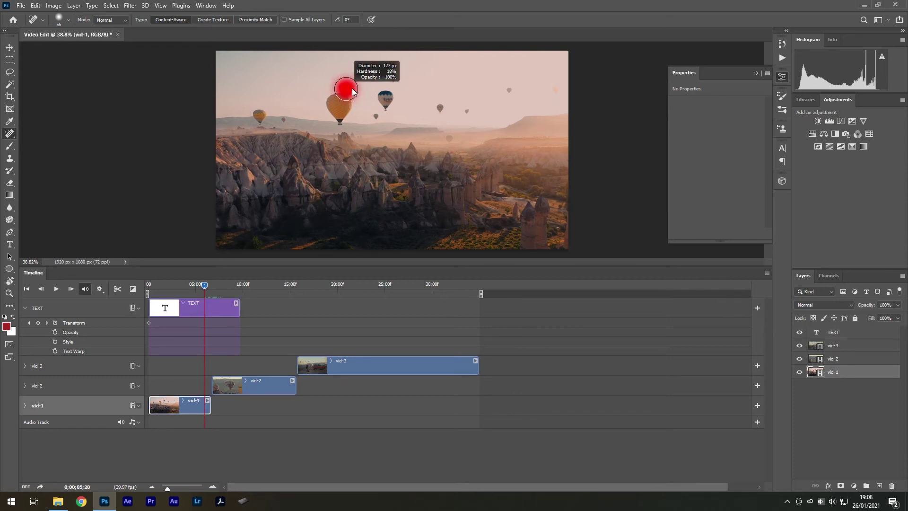
{"action": "scroll", "coordinate": [381, 85], "scroll_direction": "up", "scroll_amount": 4}
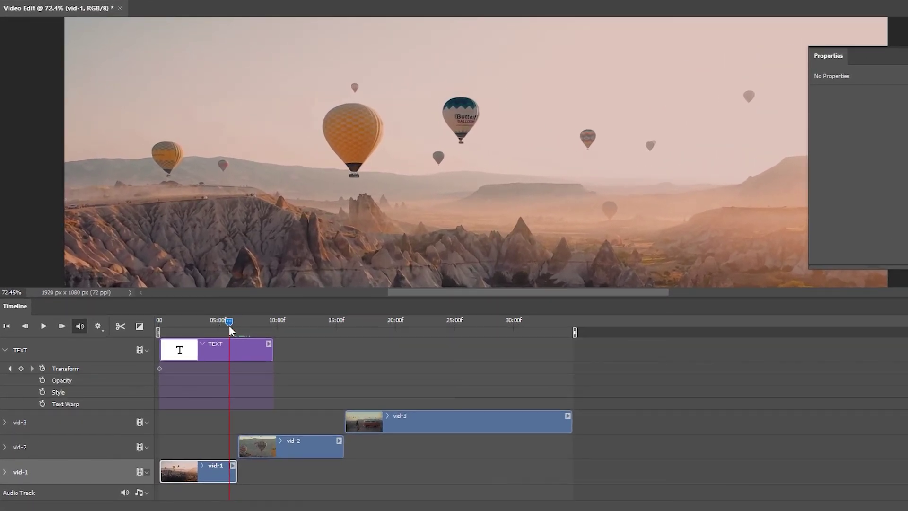
{"action": "left_click_drag", "start_coordinate": [229, 326], "coordinate": [229, 322]}
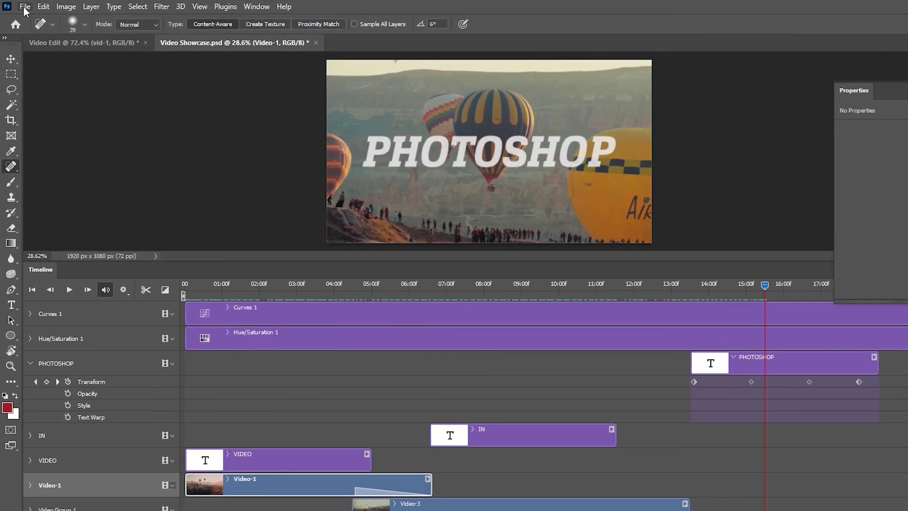
Step: Bring up Render Video settings for Video Showcase.mp4 as H.264 at High Quality
{"action": "left_click", "coordinate": [17, 3]}
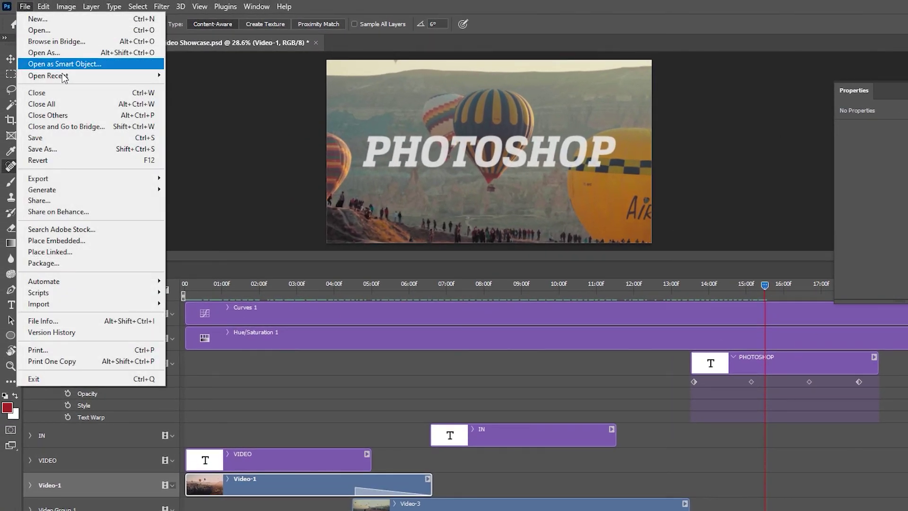
{"action": "mouse_move", "coordinate": [122, 179]}
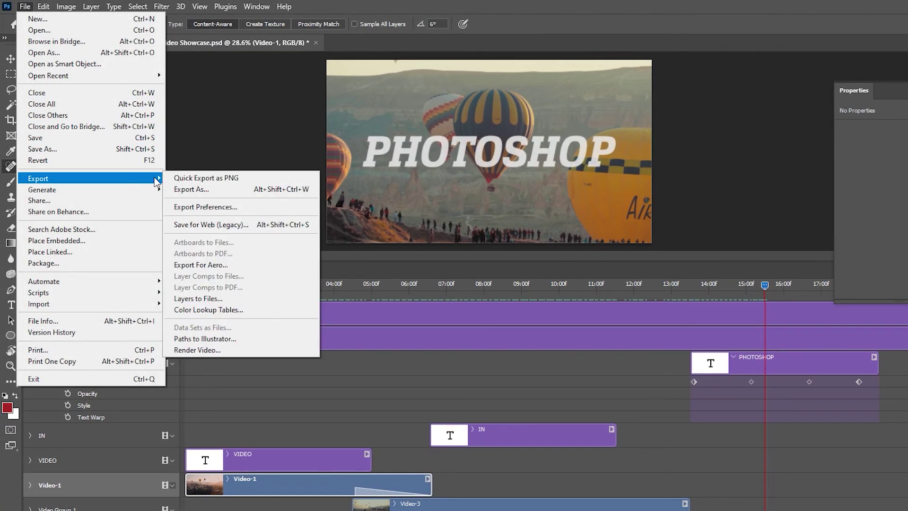
{"action": "left_click", "coordinate": [206, 350]}
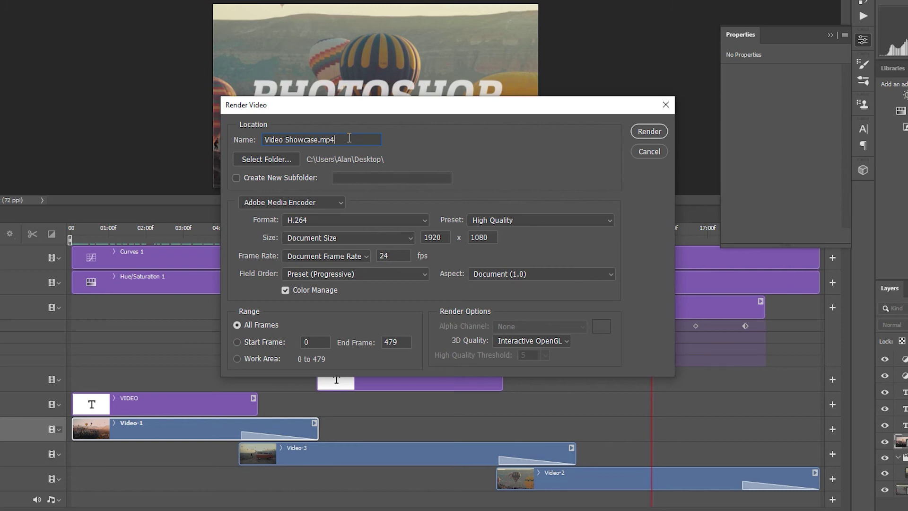
Step: Start rendering Video Showcase.mp4 so the Exporting Video progress begins
{"action": "left_click", "coordinate": [649, 132]}
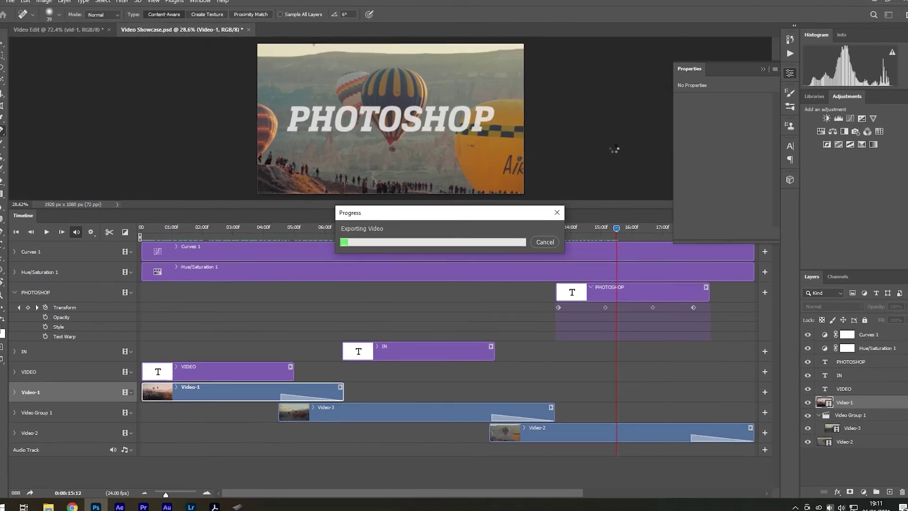